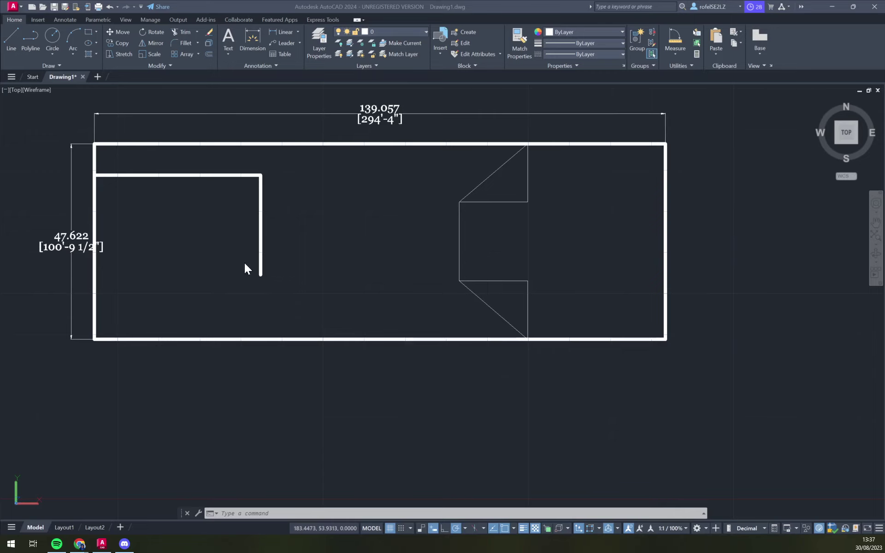
scroll(272, 225, "down", 4)
scroll(475, 226, "up", 2)
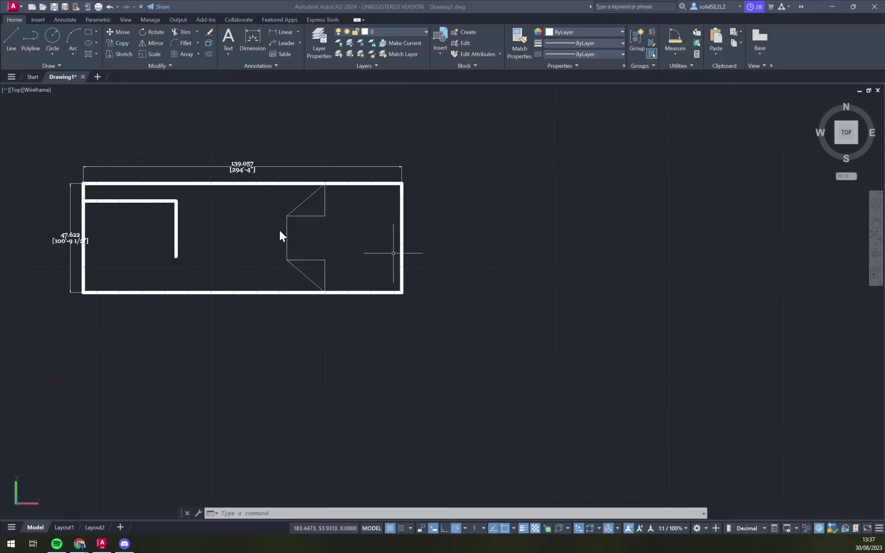
mouse_move(286, 240)
middle_mouse_down()
mouse_move(373, 243)
mouse_move(402, 232)
middle_mouse_up()
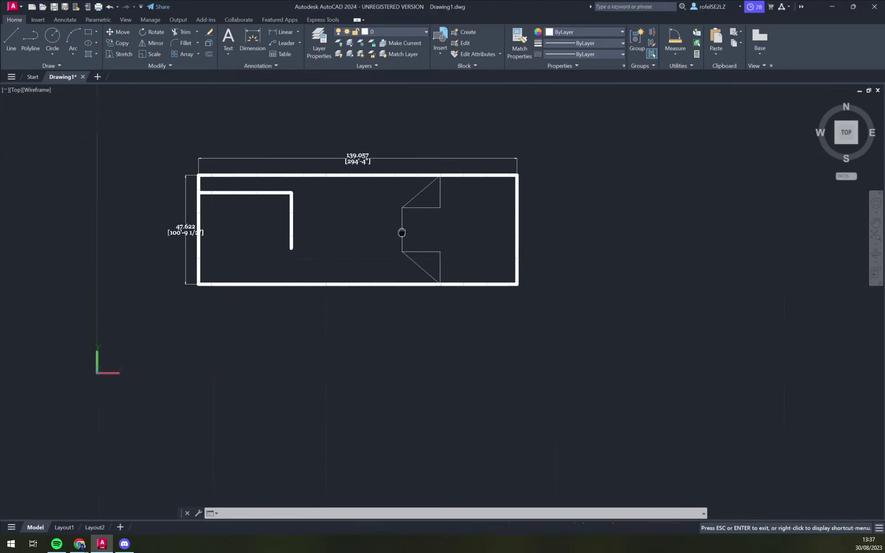
- Pan right of the floor plan and place the first corners of a new line chain
left_click_drag(402, 232, 14, 177)
left_click(11, 36)
left_click(278, 201)
- Add two more corners to extend the irregular line outline
left_click(455, 370)
left_click(667, 383)
left_click(707, 274)
left_click(620, 183)
left_click(521, 253)
left_click(623, 314)
left_click(553, 346)
left_click(468, 290)
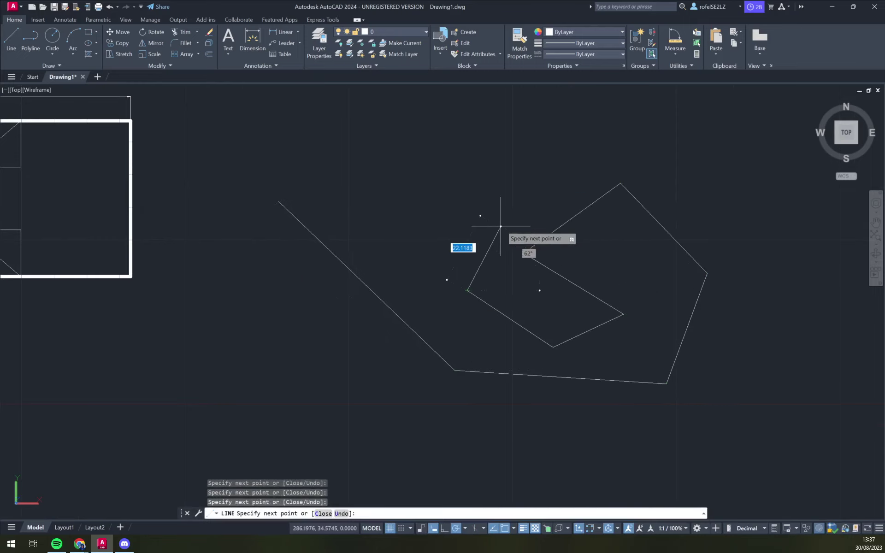
left_click(439, 272)
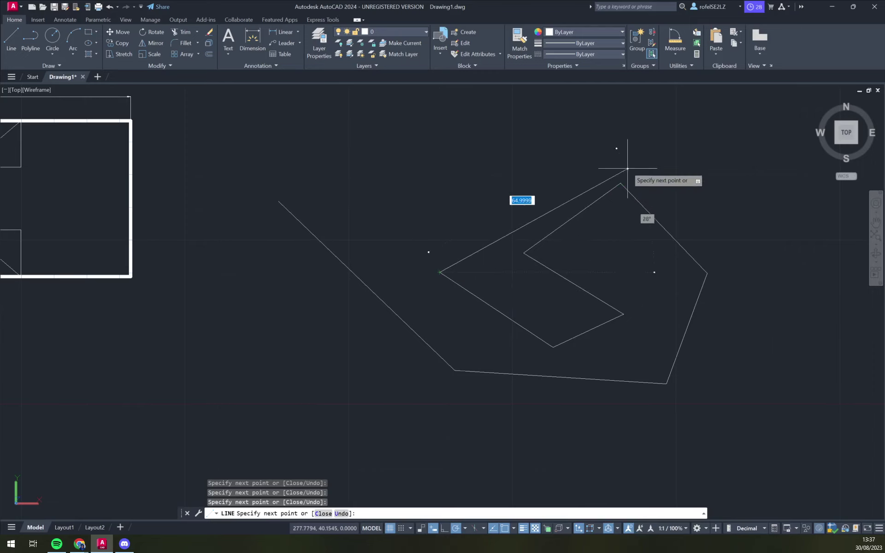
left_click(594, 158)
left_click(490, 89)
left_click(279, 201)
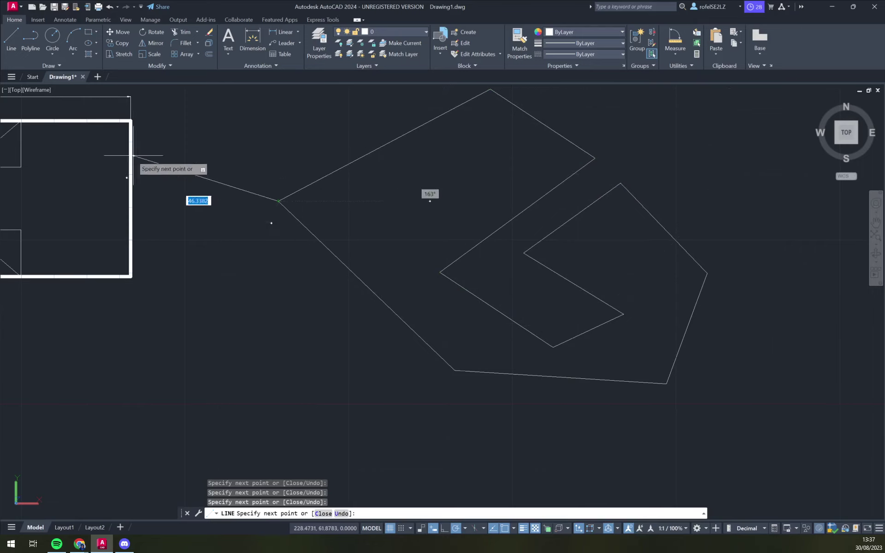
key("Escape")
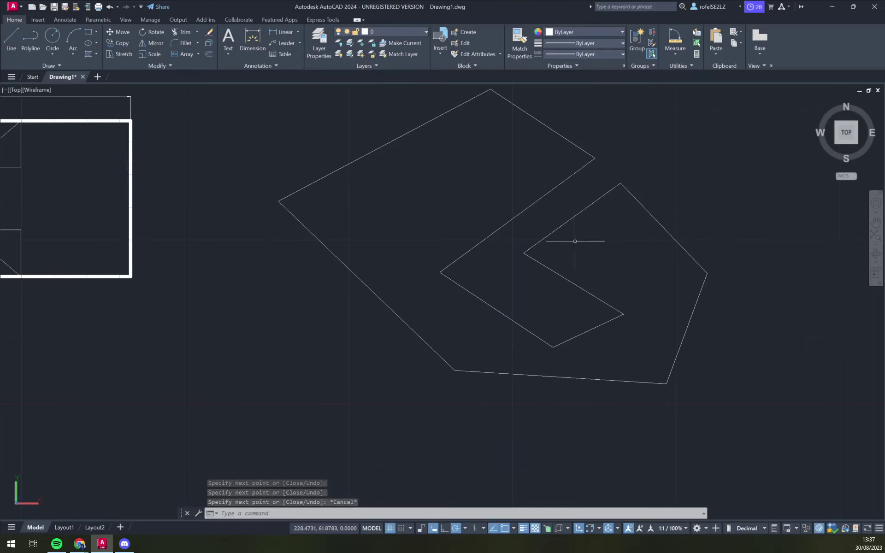
scroll(565, 222, "up", 1)
- Browse the ribbon tabs, return to Home, and reopen the Measure types list
scroll(576, 276, "down", 4)
scroll(584, 265, "up", 5)
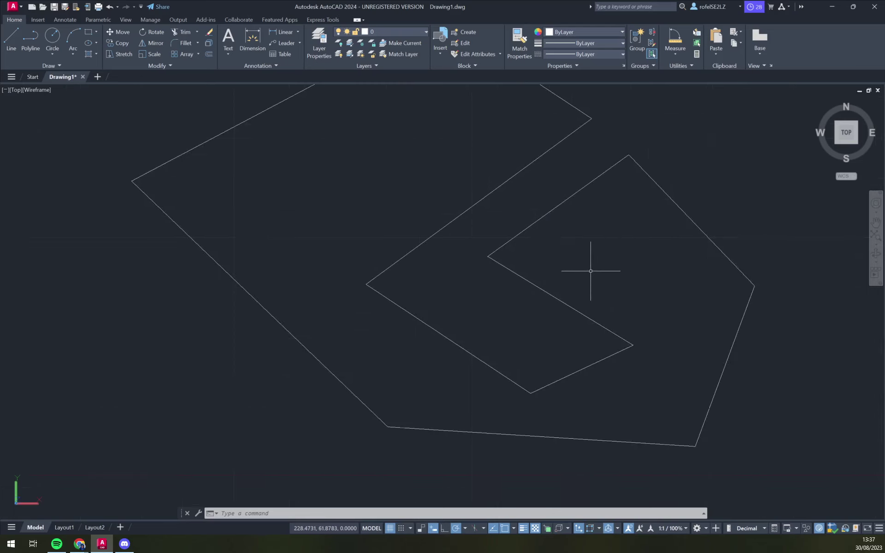
scroll(595, 265, "down", 2)
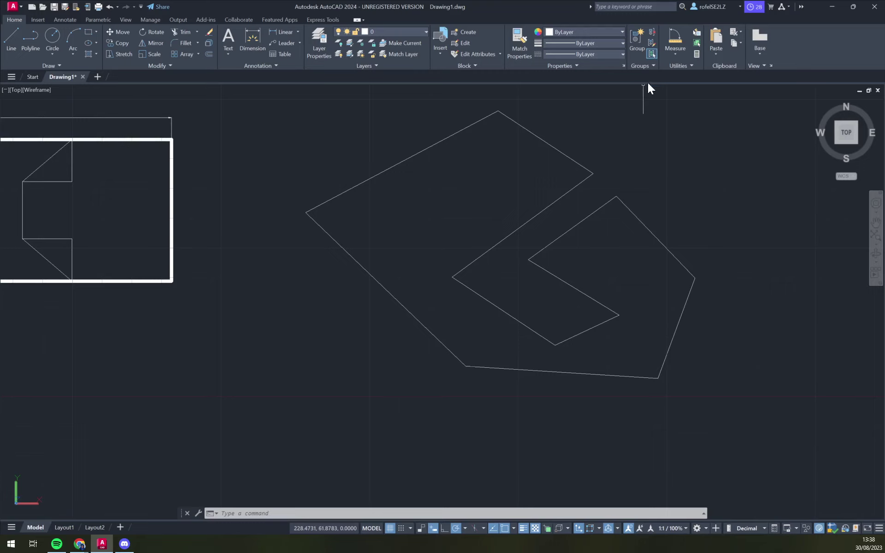
left_click(677, 54)
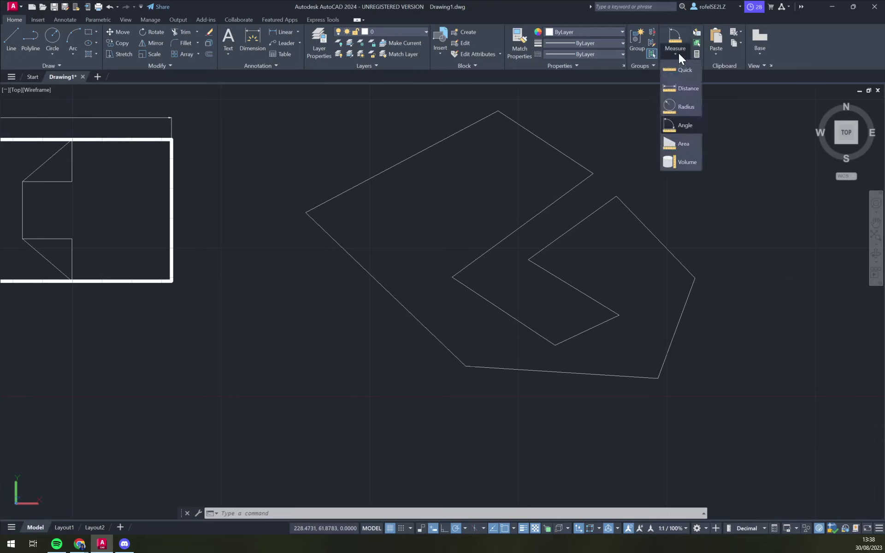
left_click(685, 49)
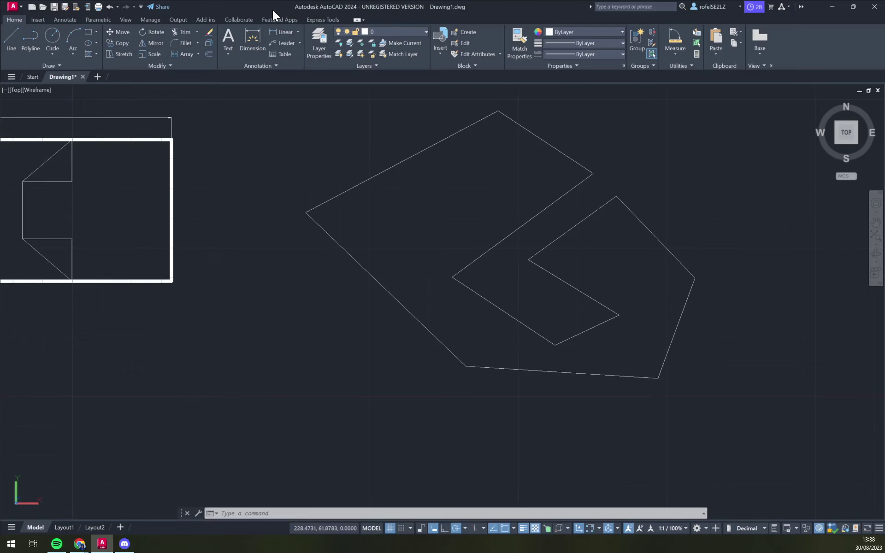
left_click(33, 20)
left_click(60, 19)
left_click(94, 19)
left_click(128, 19)
left_click(165, 18)
left_click(15, 18)
left_click(680, 50)
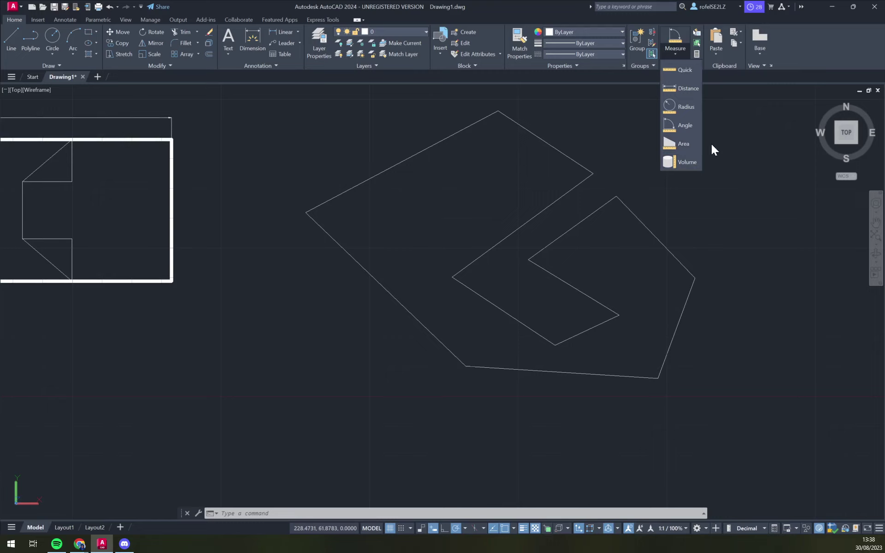
- Measure the angle between two lower polygon edges, reading 140°
left_click(686, 131)
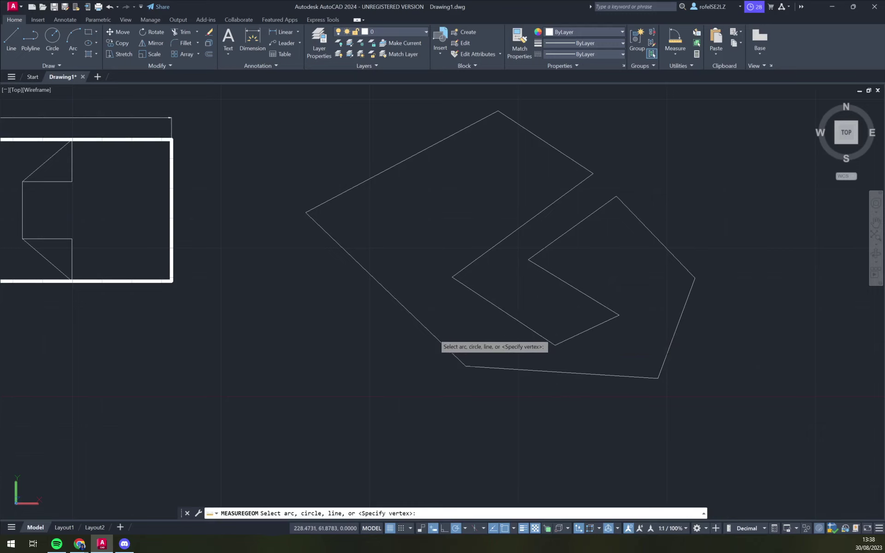
left_click(434, 334)
left_click(485, 368)
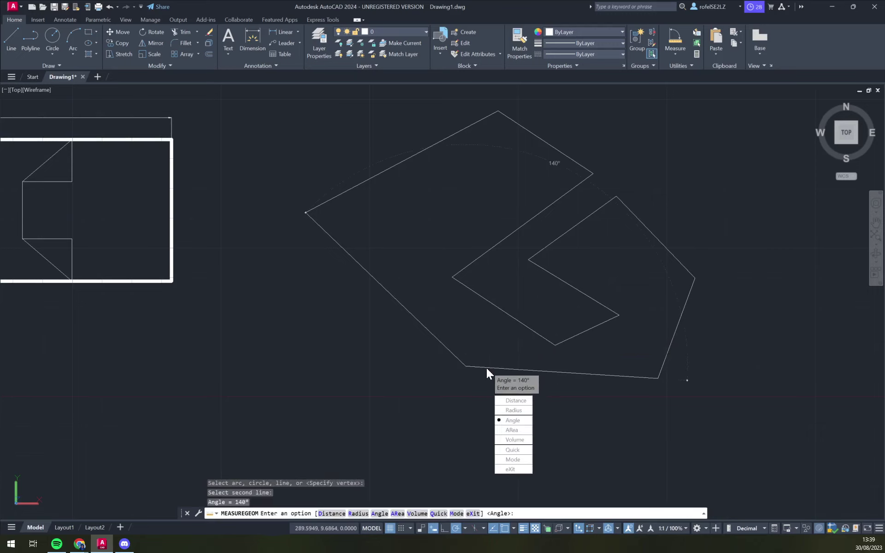
scroll(495, 366, "up", 2)
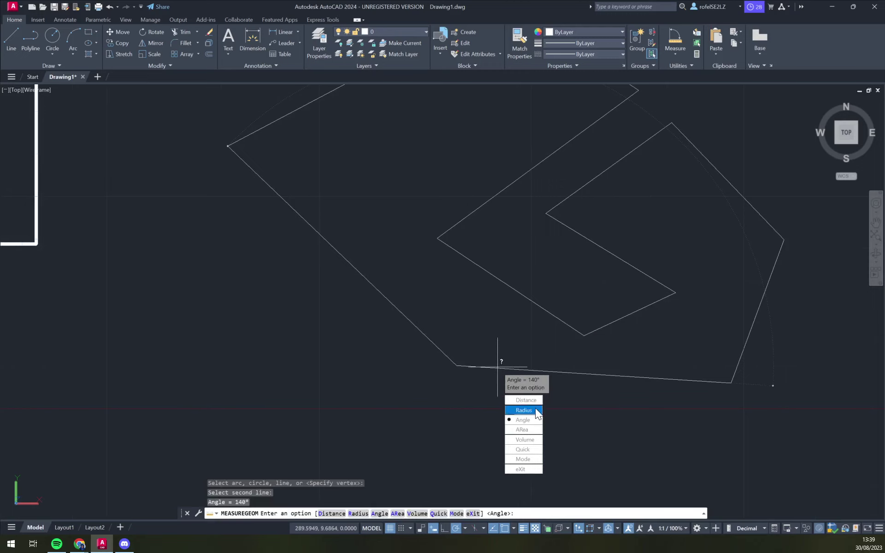
key("Escape")
left_click(684, 54)
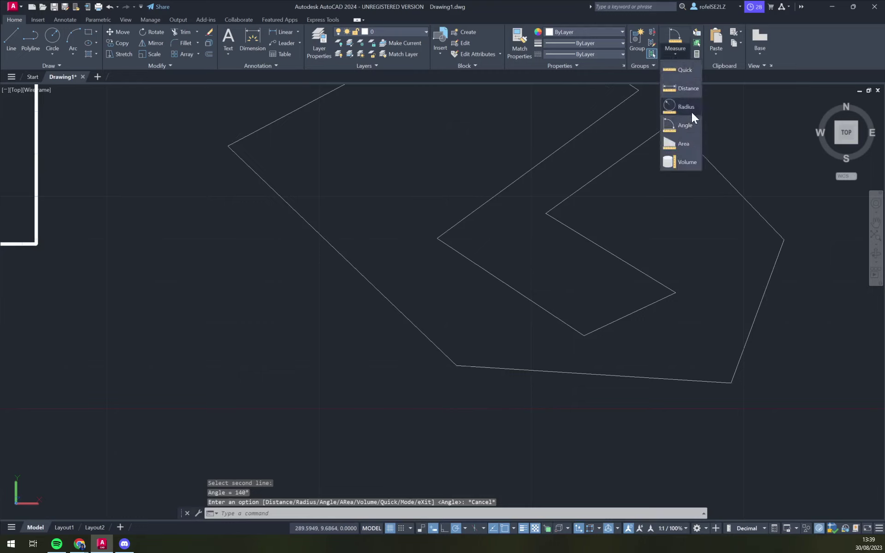
left_click(685, 125)
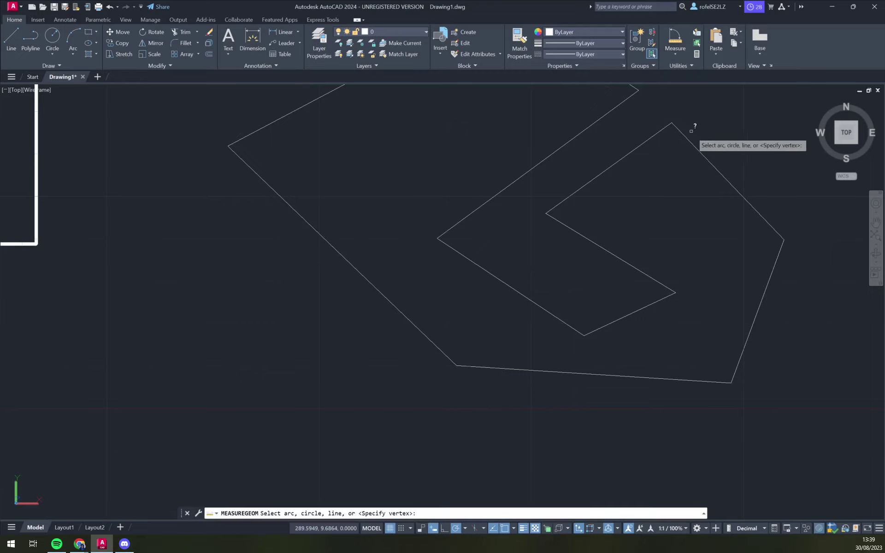
left_click(649, 138)
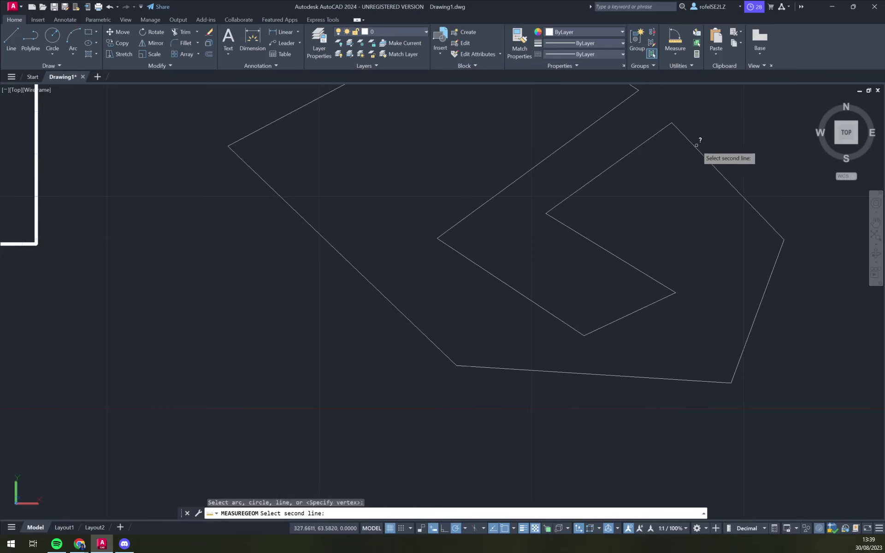
- Pick the second right-side edge to read the 98° notch corner angle
left_click(694, 146)
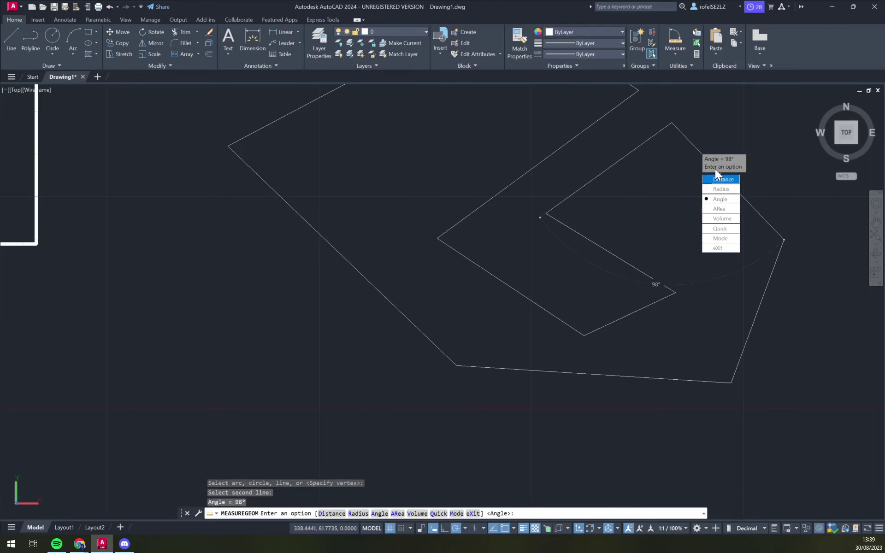
left_click(708, 217)
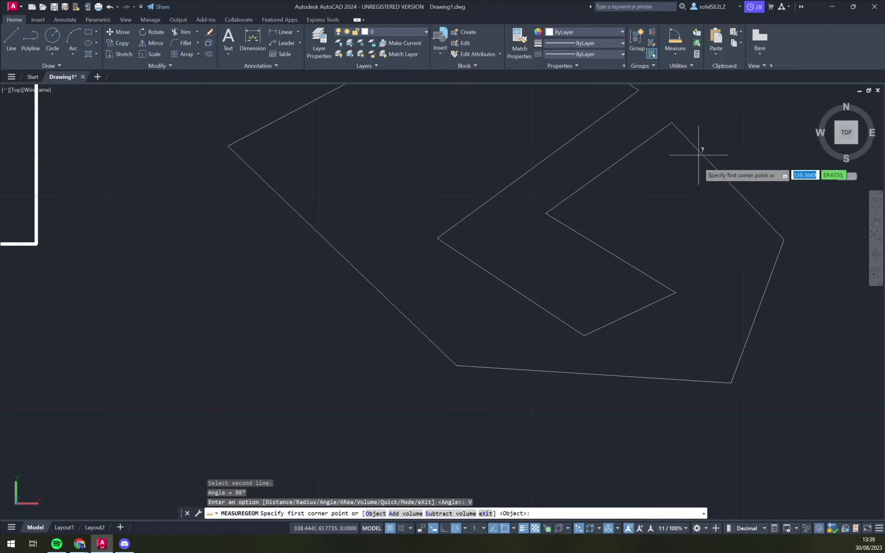
left_click(679, 206)
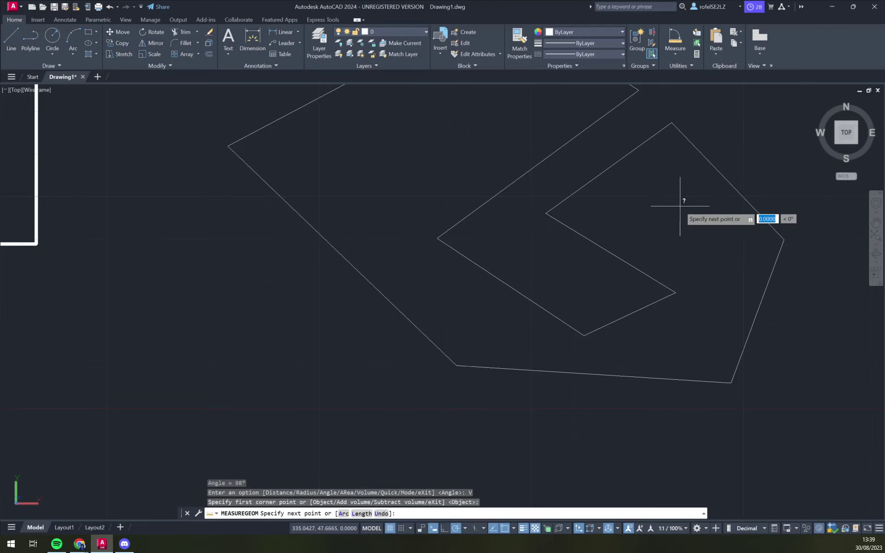
left_click(742, 239)
left_click(650, 207)
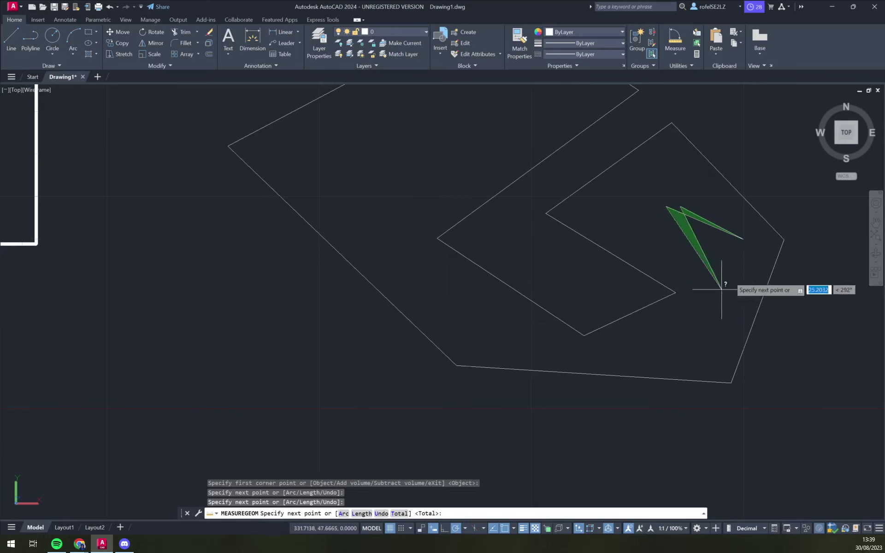
key("Escape")
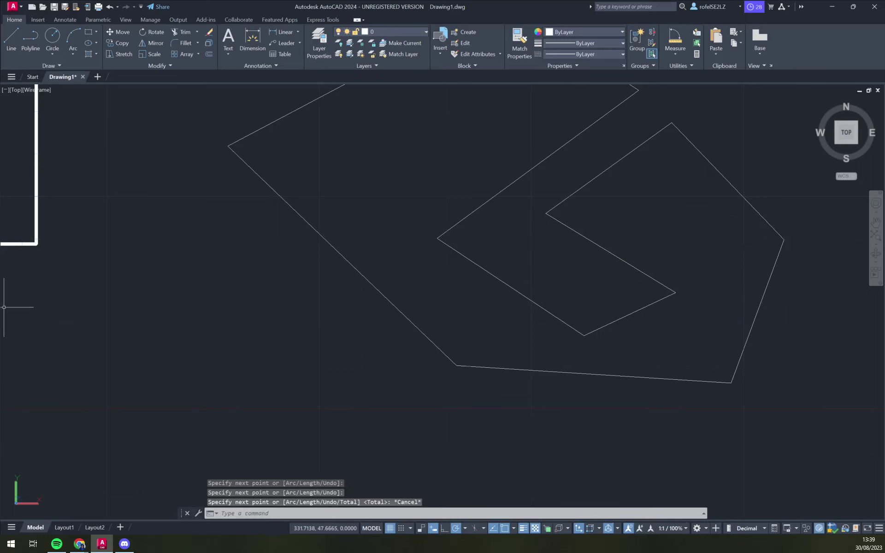
scroll(417, 303, "down", 1)
scroll(438, 258, "down", 5)
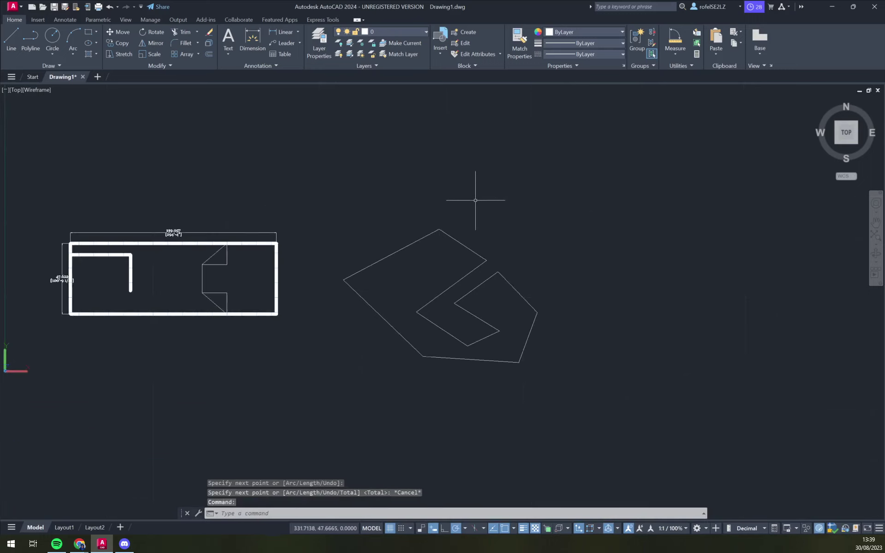
scroll(487, 259, "up", 3)
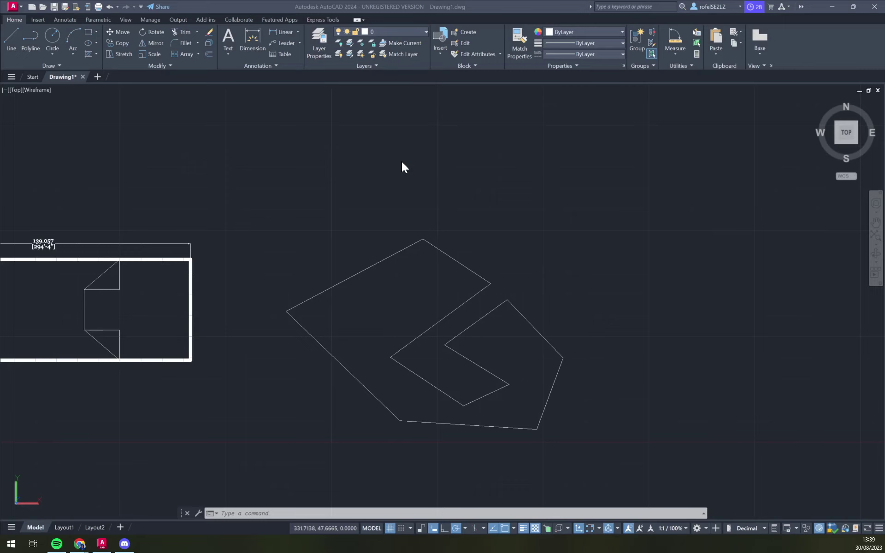
left_click(664, 40)
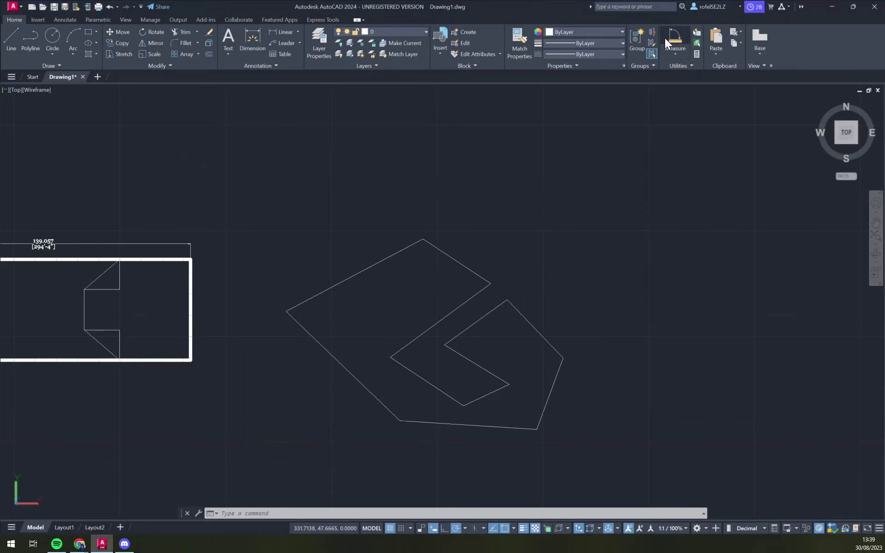
left_click(695, 52)
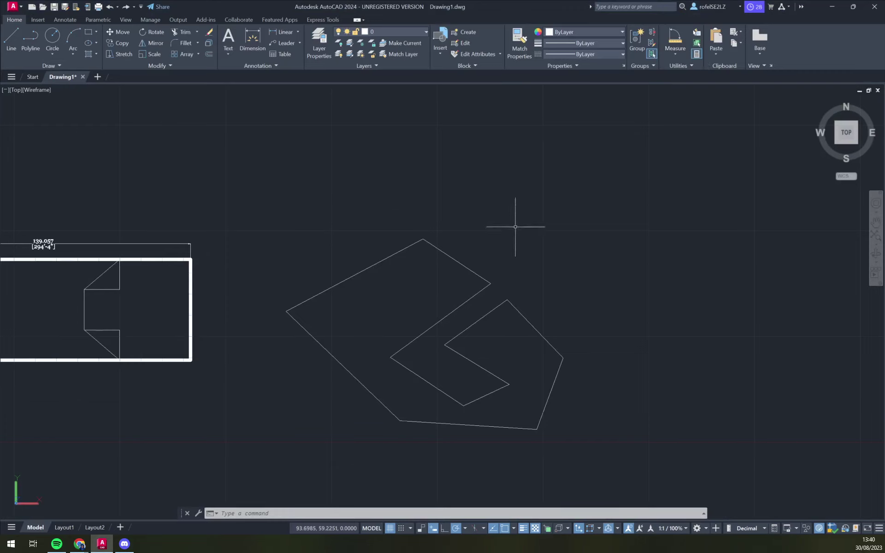
left_click(575, 191)
left_click(647, 242)
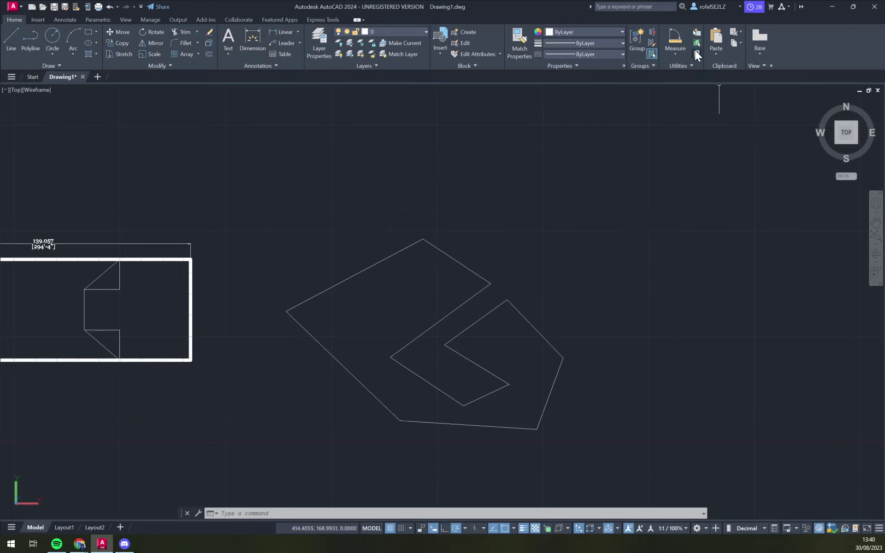